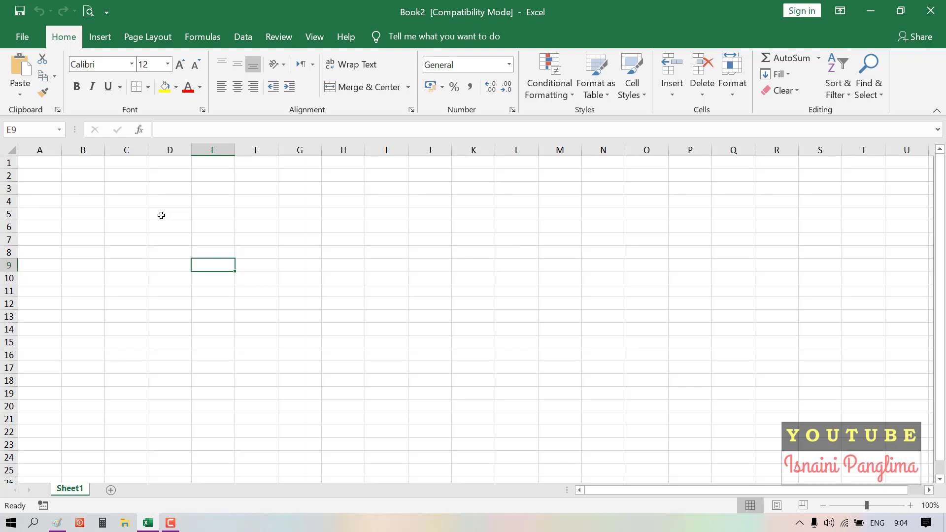
Draw an empty text box from cell E6 to about M19 on Sheet1 and select it
{"action": "left_click", "coordinate": [228, 225]}
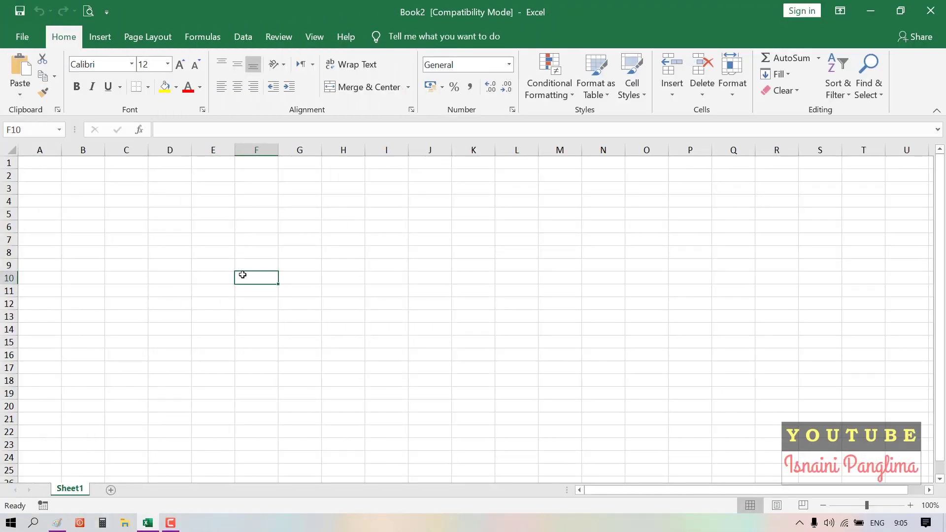
{"action": "left_click", "coordinate": [282, 238]}
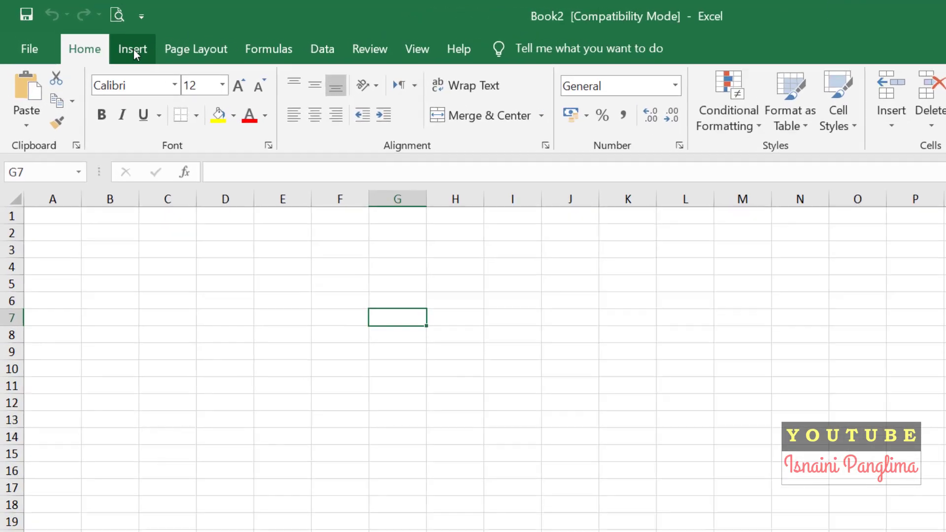
{"action": "left_click", "coordinate": [103, 37]}
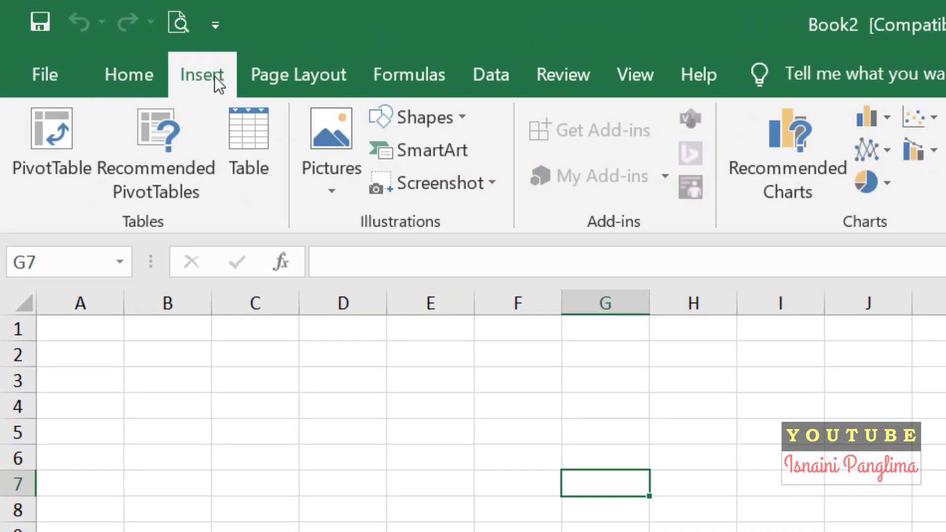
{"action": "left_click", "coordinate": [463, 118]}
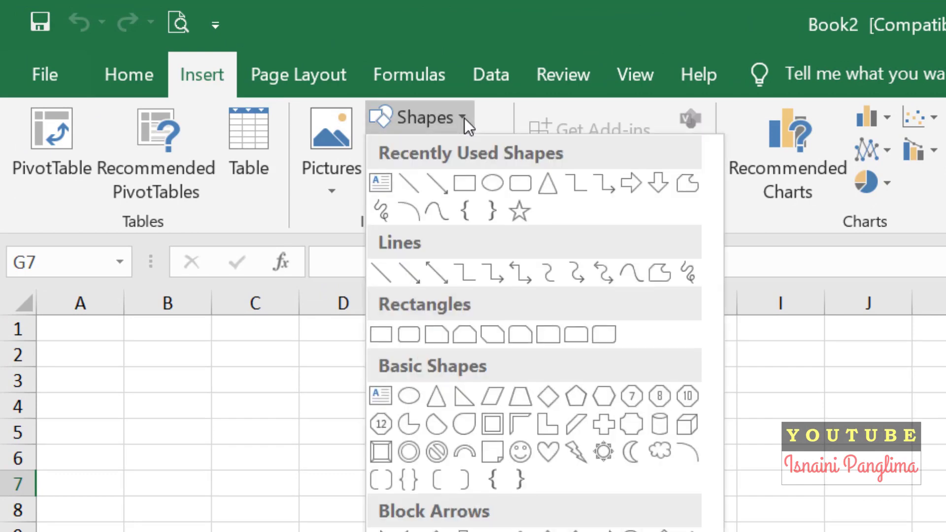
{"action": "left_click", "coordinate": [382, 183]}
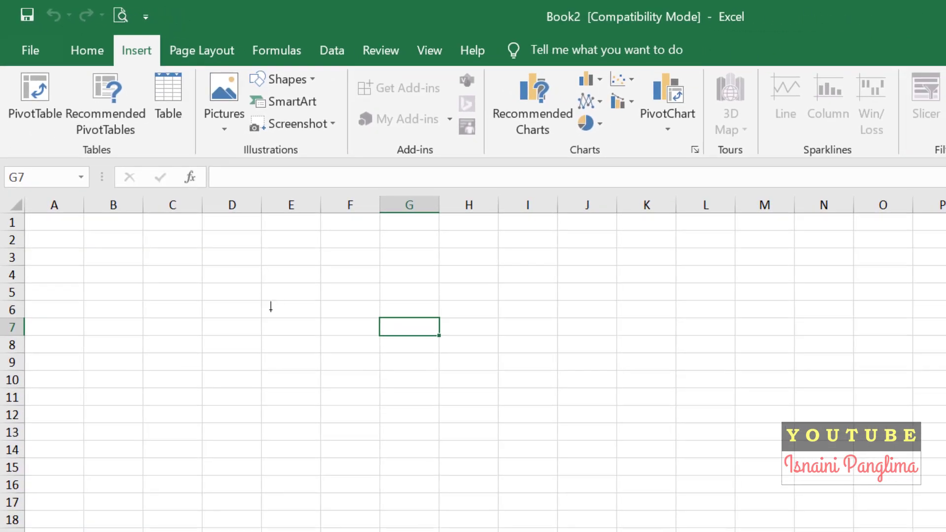
{"action": "left_click_drag", "start_coordinate": [270, 310], "coordinate": [794, 531]}
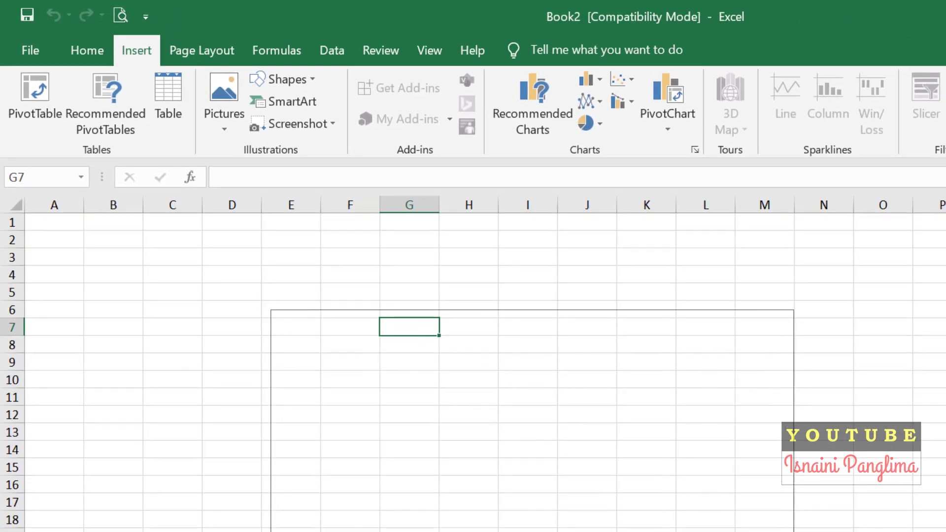
{"action": "left_click_drag", "start_coordinate": [794, 531], "coordinate": [804, 524]}
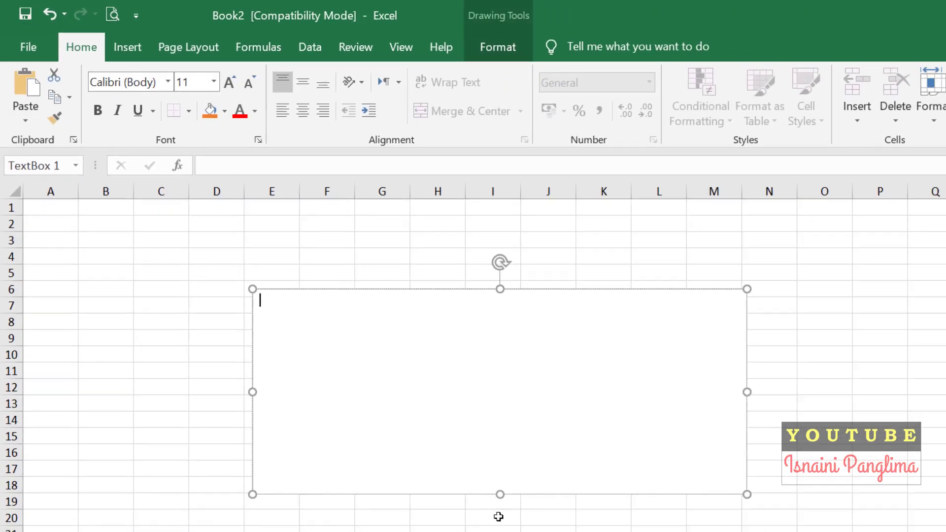
{"action": "key", "text": "Escape"}
{"action": "key", "text": "Escape"}
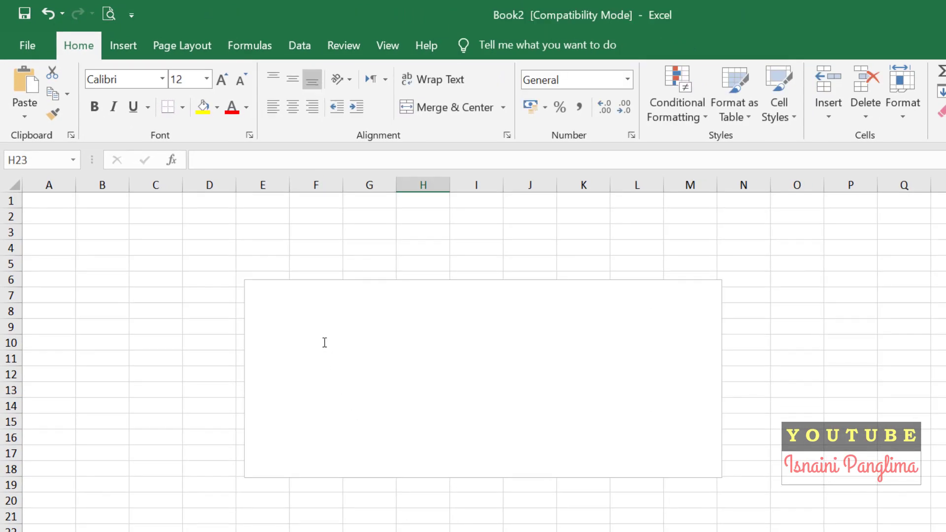
{"action": "left_click", "coordinate": [325, 342]}
{"action": "left_click", "coordinate": [311, 279]}
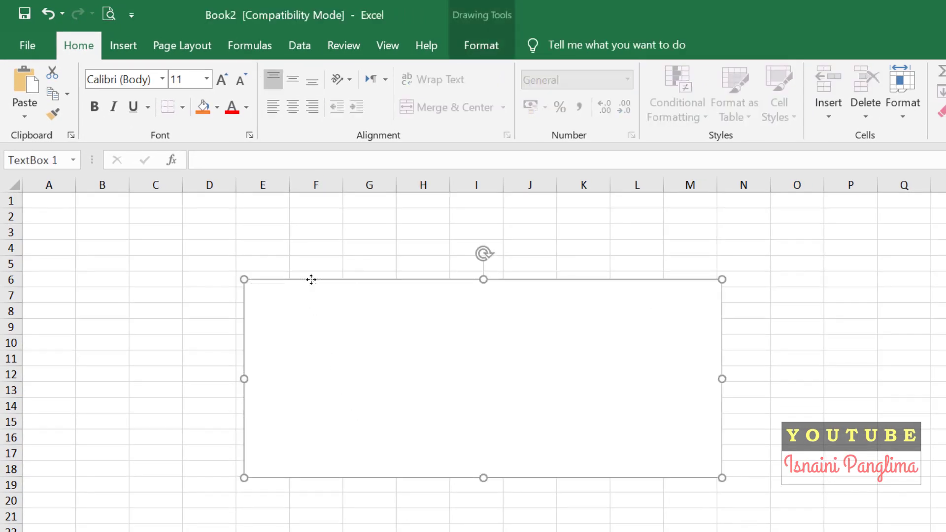
Fill the text box with light green
{"action": "left_click", "coordinate": [481, 41]}
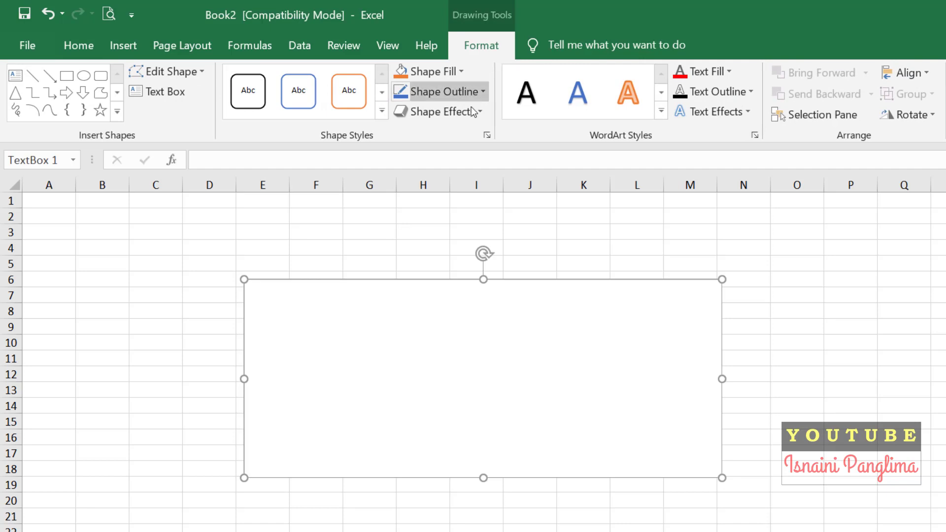
{"action": "left_click", "coordinate": [439, 73]}
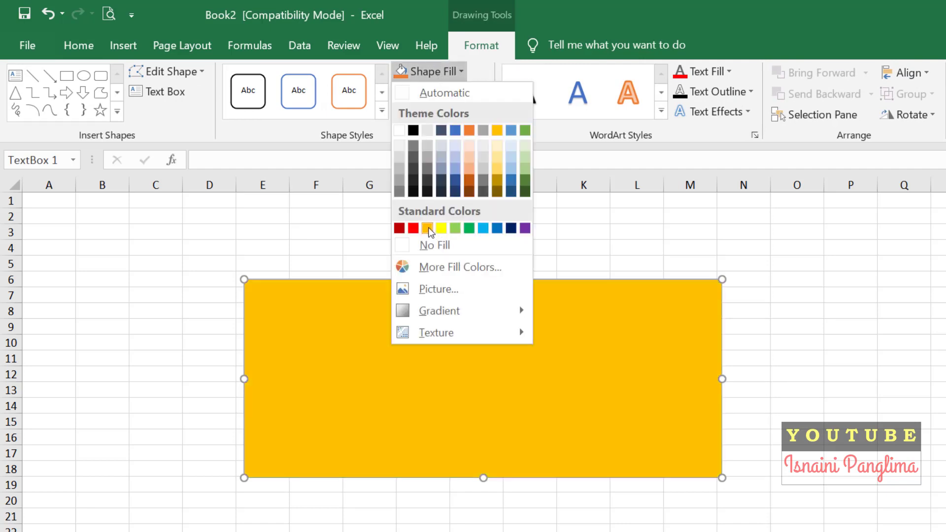
{"action": "left_click", "coordinate": [526, 171]}
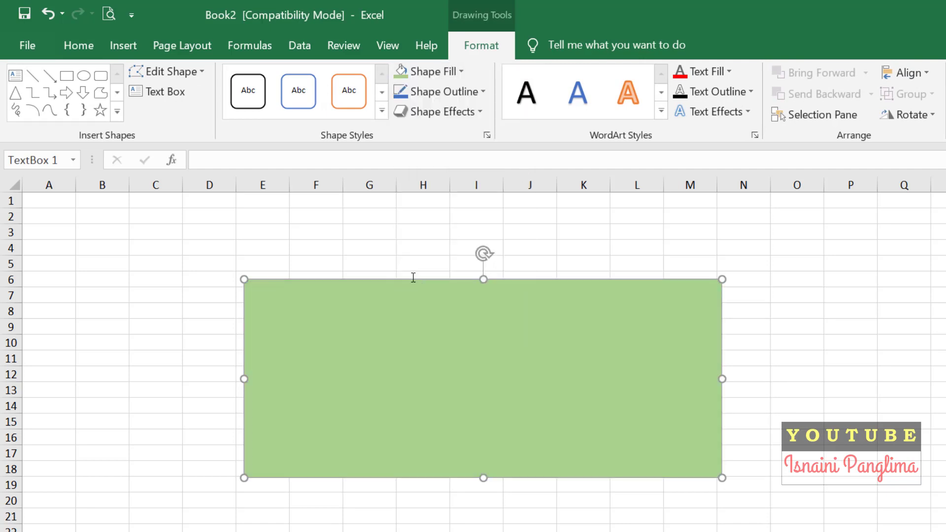
Apply a Perspective 3-D rotation preset to the text box
{"action": "left_click", "coordinate": [439, 109]}
{"action": "mouse_move", "coordinate": [458, 304]}
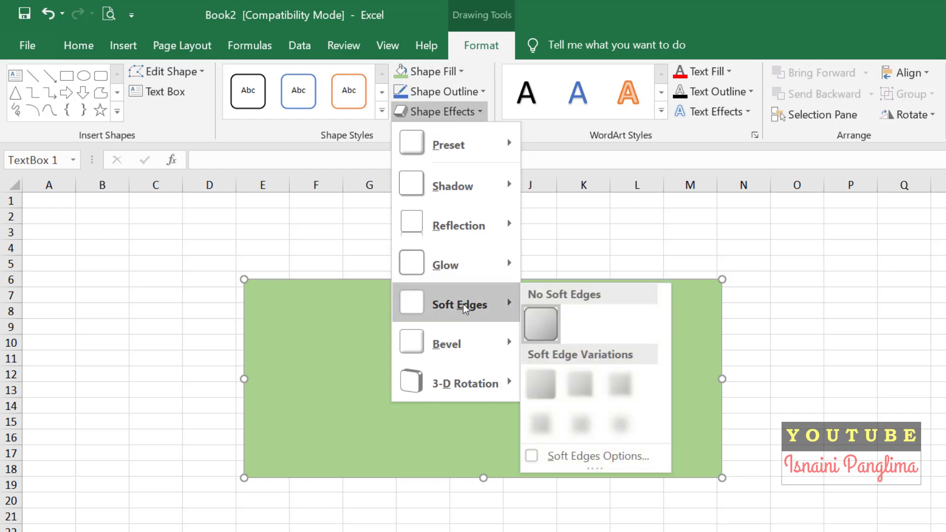
{"action": "mouse_move", "coordinate": [456, 382]}
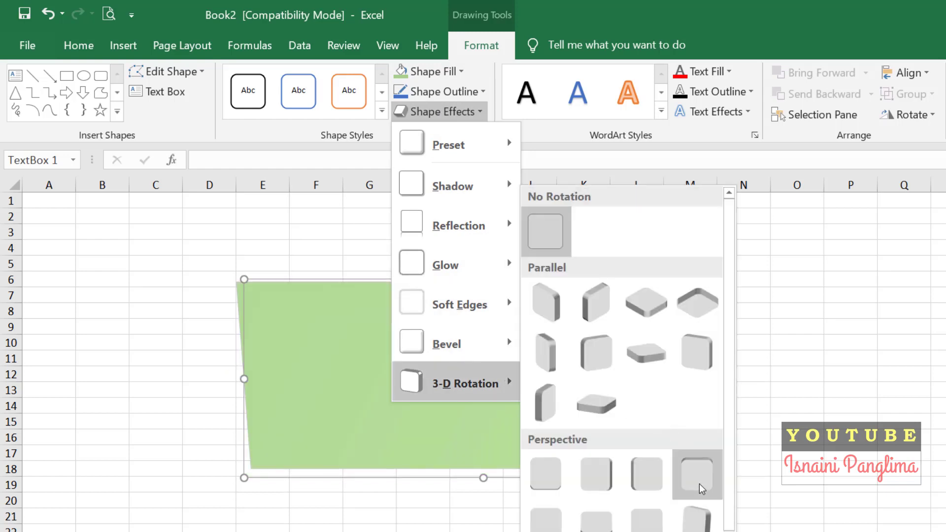
{"action": "left_click", "coordinate": [702, 489]}
{"action": "key", "text": "Escape"}
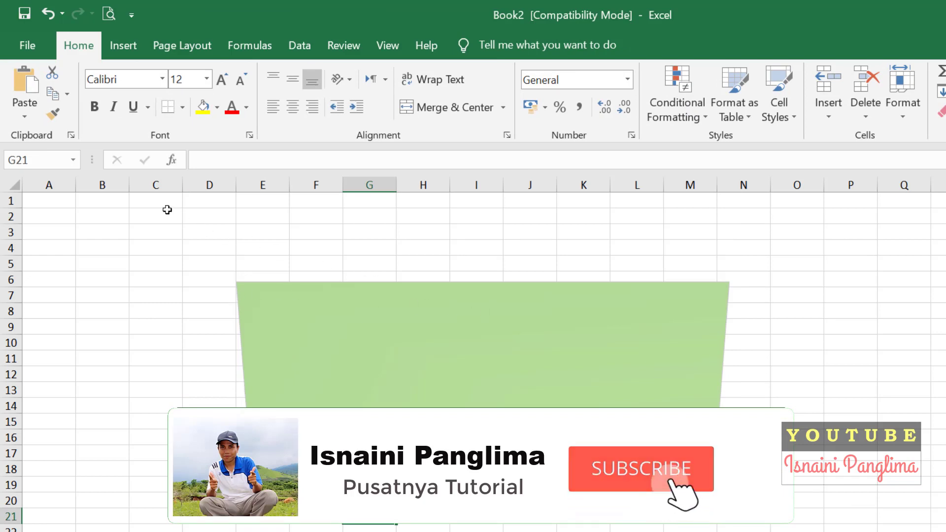
Click cell D1, then select the whole green text box by its border
{"action": "left_click", "coordinate": [200, 198]}
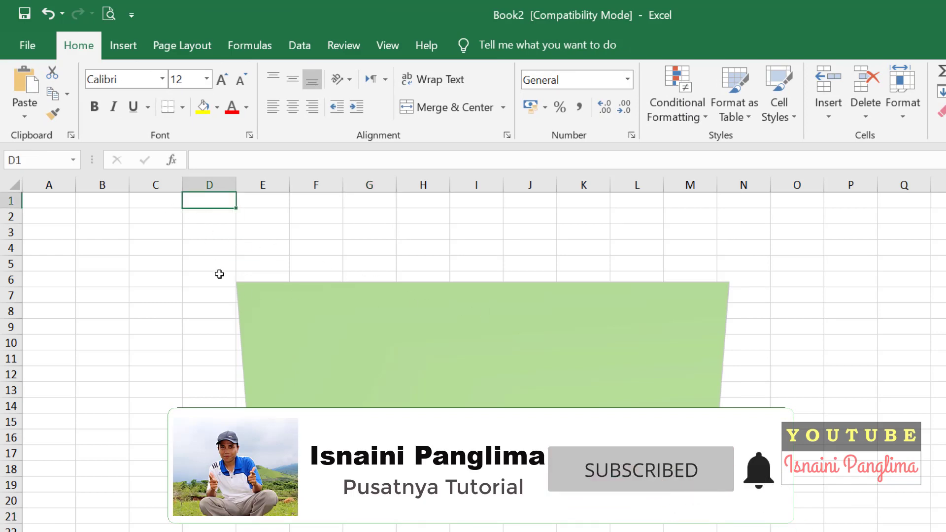
{"action": "left_click", "coordinate": [356, 310]}
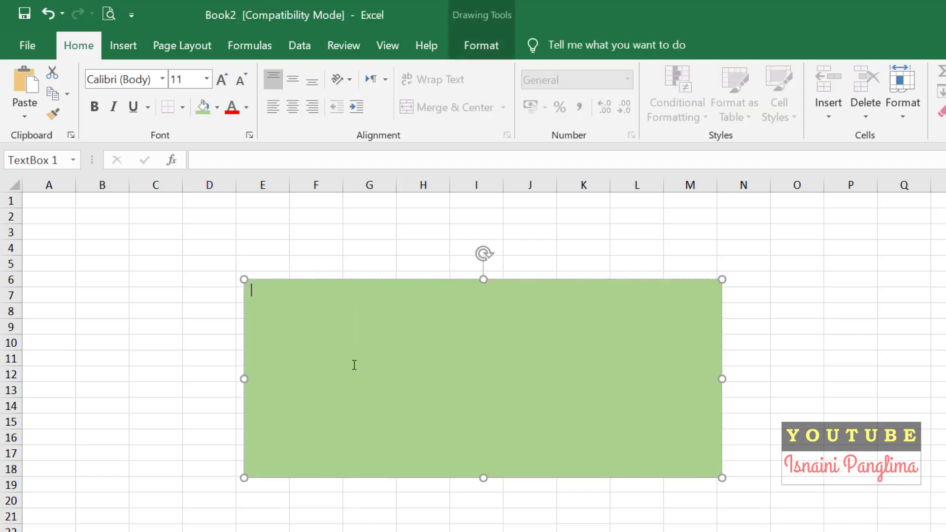
{"action": "left_click", "coordinate": [483, 279]}
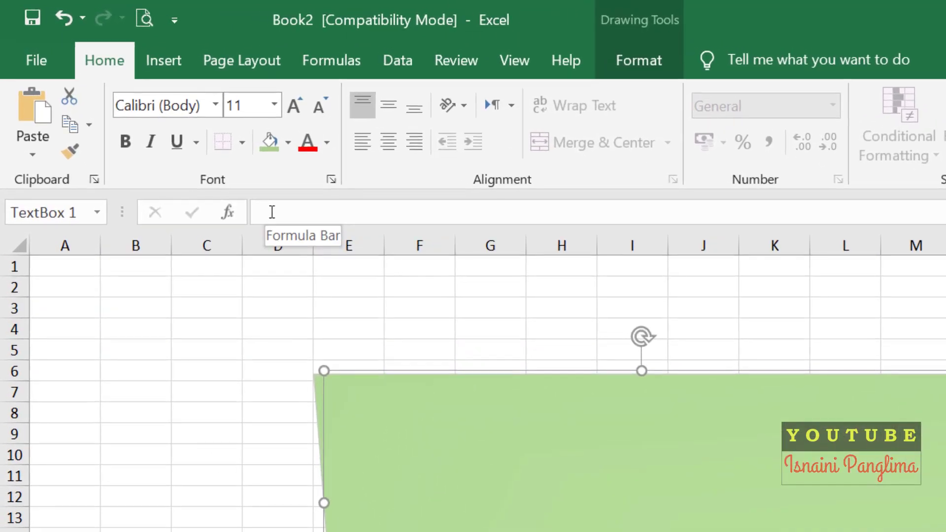
Link the green text box to cell C1 with the formula =$C$1
{"action": "left_click", "coordinate": [272, 212]}
{"action": "type", "text": "="}
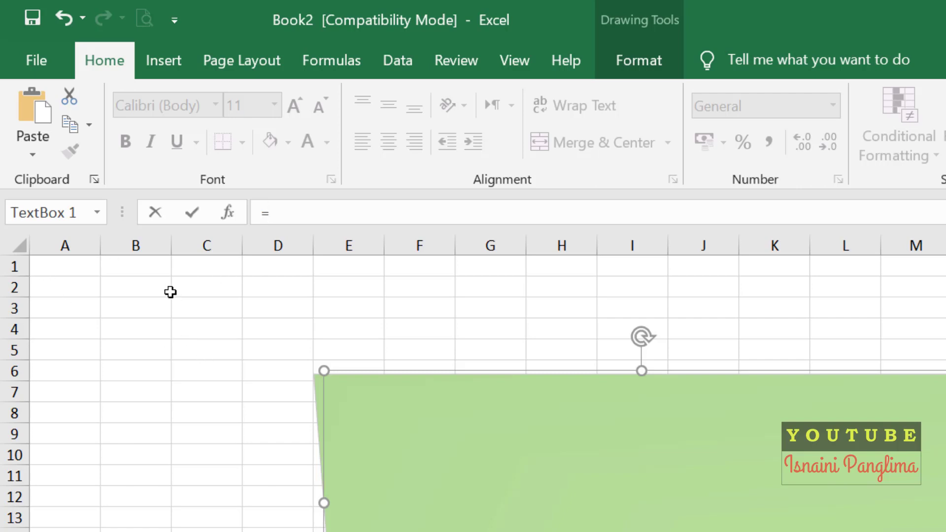
{"action": "left_click", "coordinate": [217, 267]}
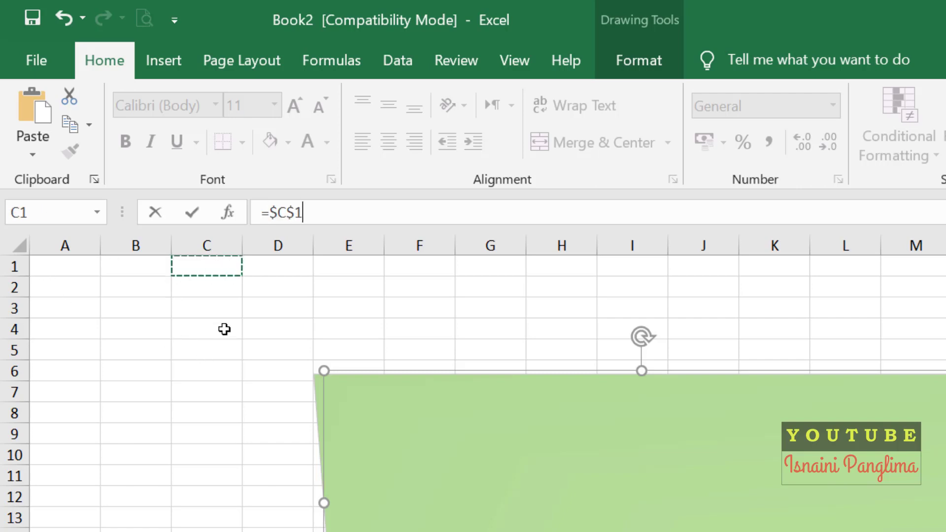
{"action": "key", "text": "Return"}
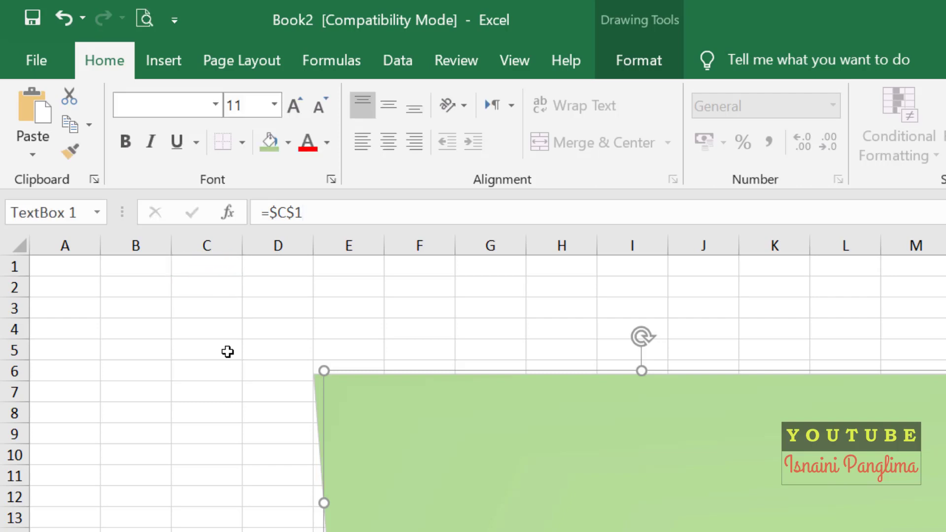
{"action": "left_click", "coordinate": [209, 266]}
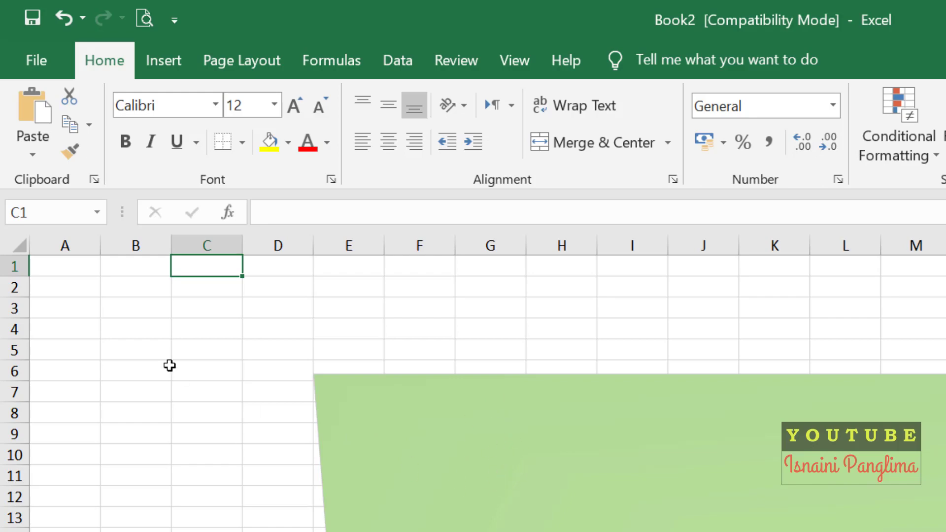
Enter 'BELAJAR MICROSOFT EXCEL' in cell C1
{"action": "type", "text": "BELAJAR MICROSOFT"}
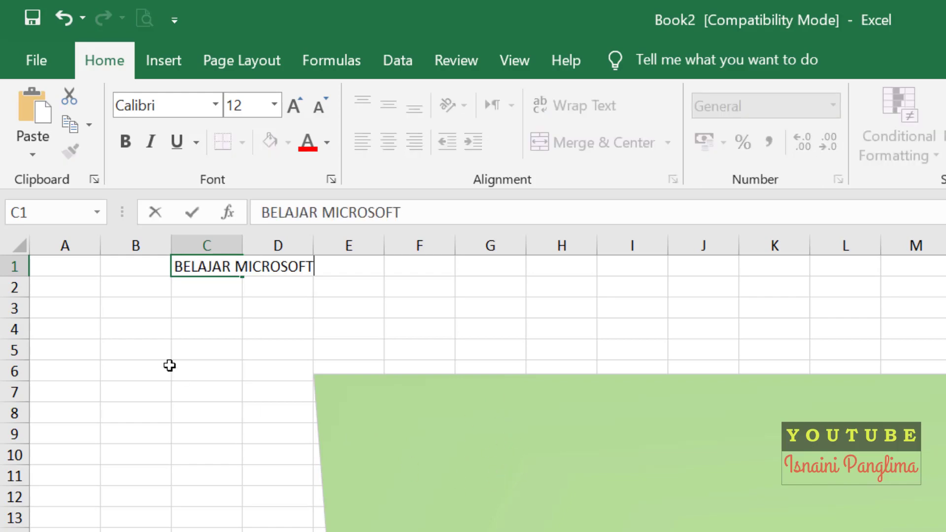
{"action": "type", "text": " EXCEL"}
{"action": "key", "text": "Return"}
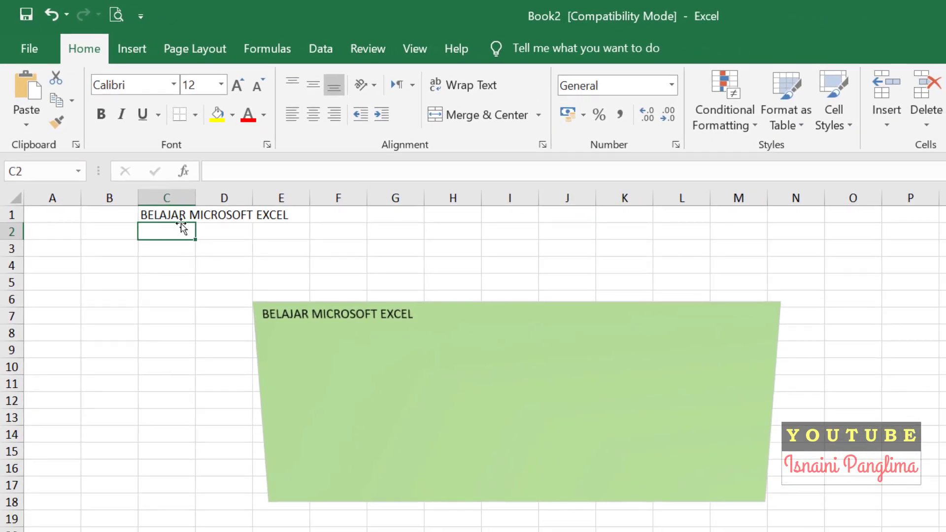
{"action": "left_click", "coordinate": [180, 215]}
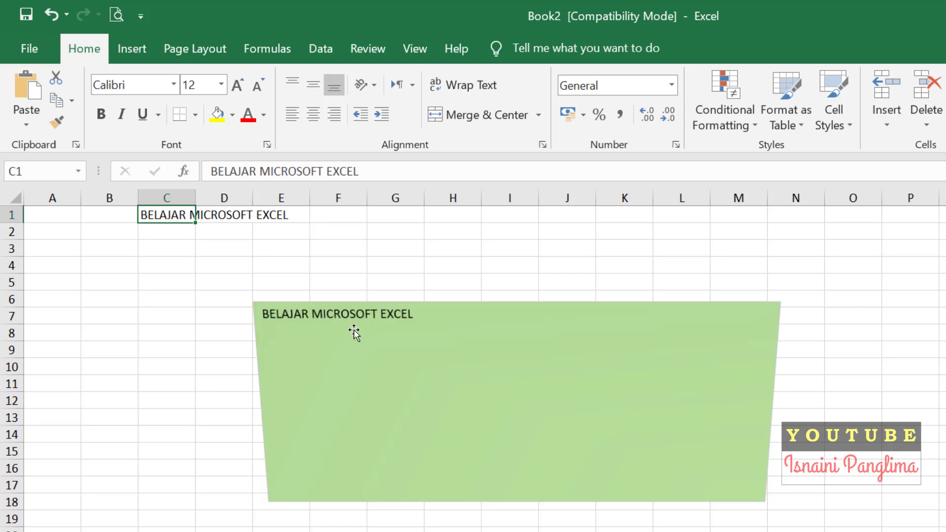
Append 'DENGAN SIMPEL PRAKTIS DAN MUDAH HANYA DI TUTORIAL' plus the author's name to C1
{"action": "left_click", "coordinate": [384, 171]}
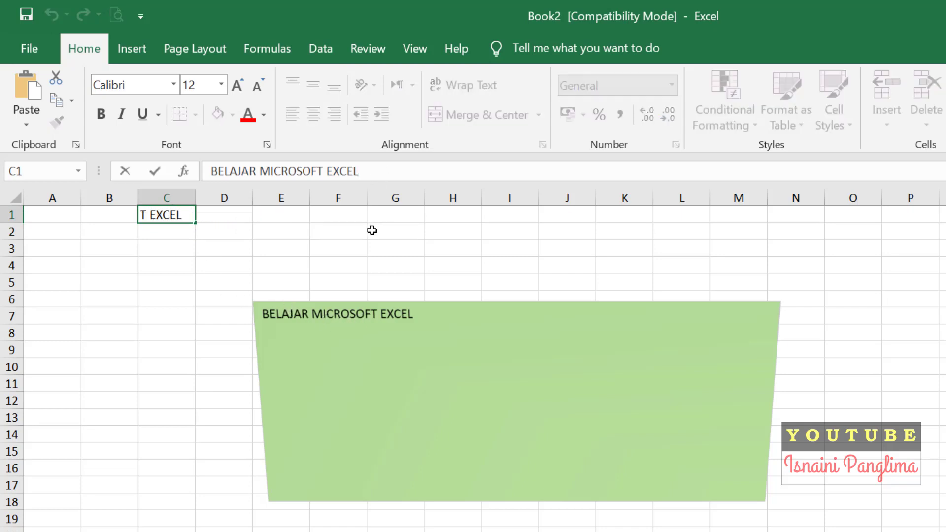
{"action": "type", "text": " DENGAN SIMPEL PRAKT"}
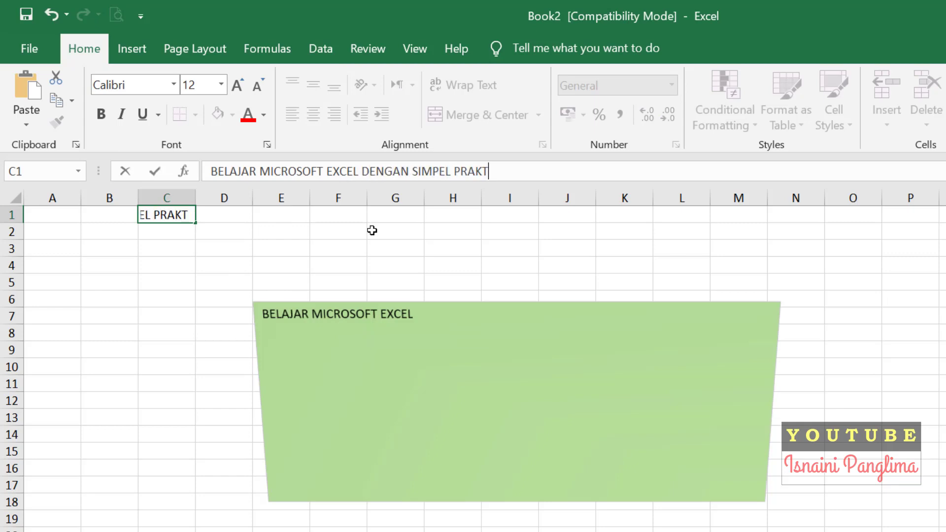
{"action": "type", "text": "IS DAN MUDAH HANYA"}
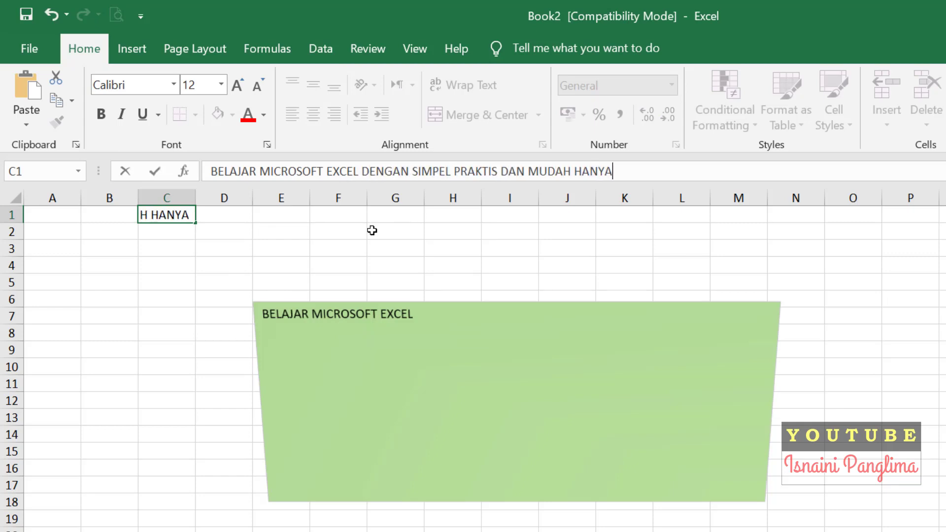
{"action": "type", "text": " DI TUTOIRAL"}
{"action": "key", "text": "BackSpace"}
{"action": "key", "text": "BackSpace"}
{"action": "key", "text": "BackSpace"}
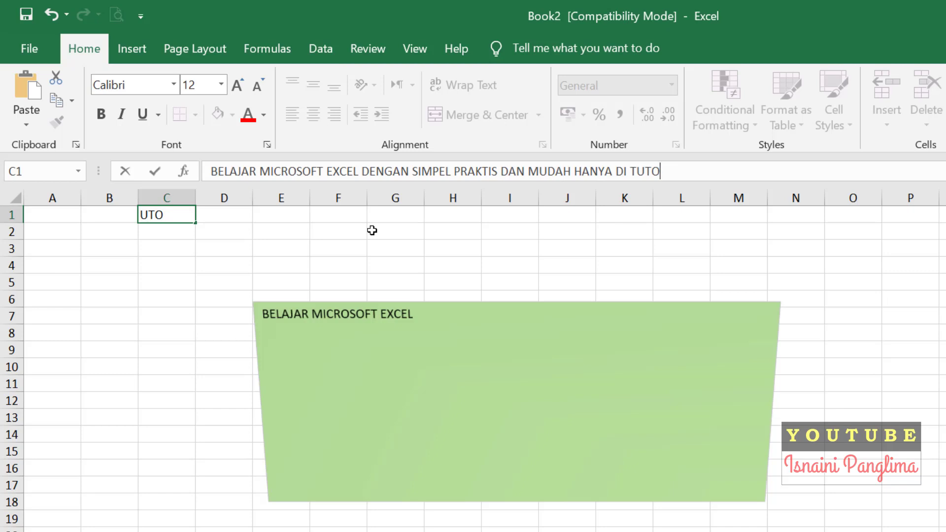
{"action": "type", "text": "RIAL ISNAINI PANGLIMA"}
{"action": "key", "text": "Return"}
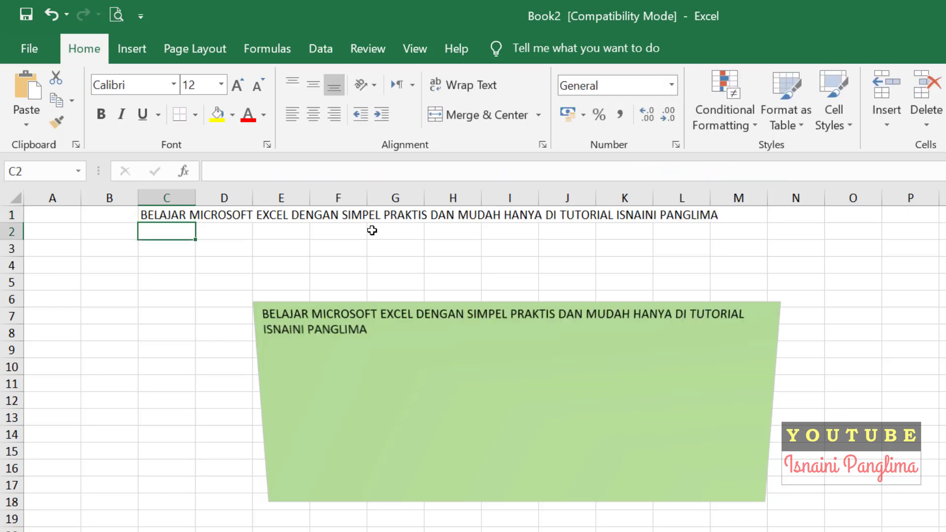
{"action": "left_click", "coordinate": [224, 316]}
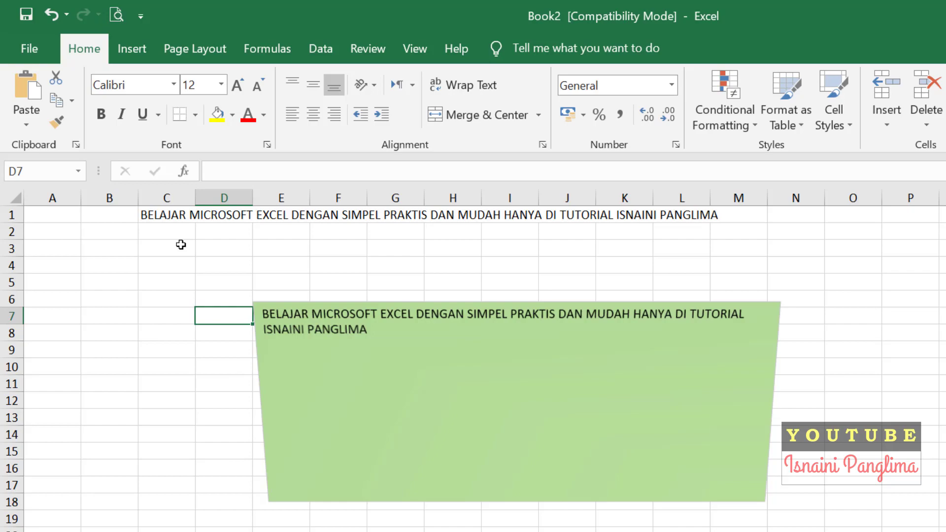
{"action": "left_click", "coordinate": [175, 214]}
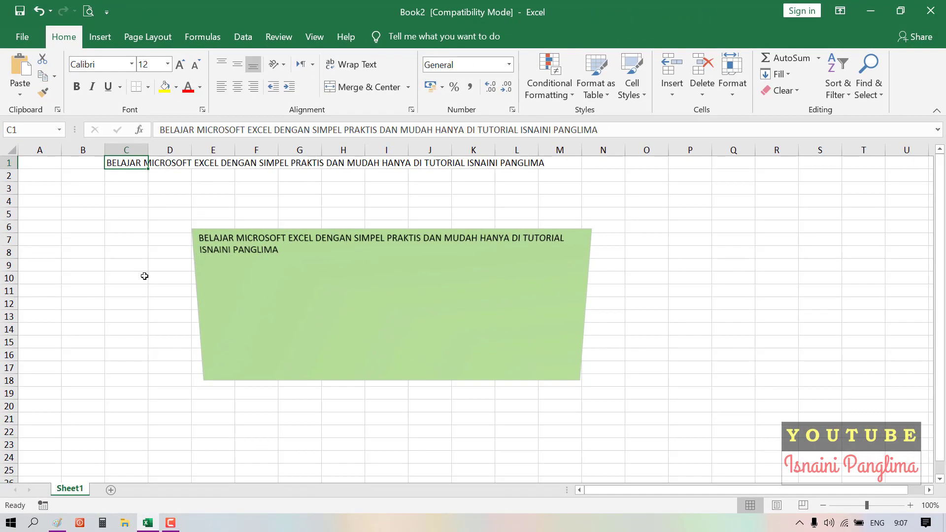
Add worksheets Sheet2 and Sheet3, then go to Sheet3
{"action": "left_click", "coordinate": [111, 490]}
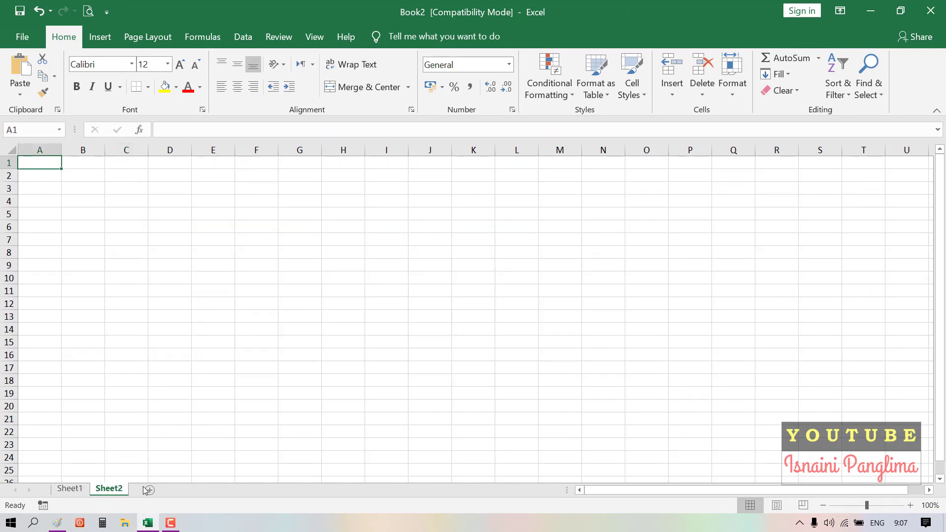
{"action": "left_click", "coordinate": [151, 491]}
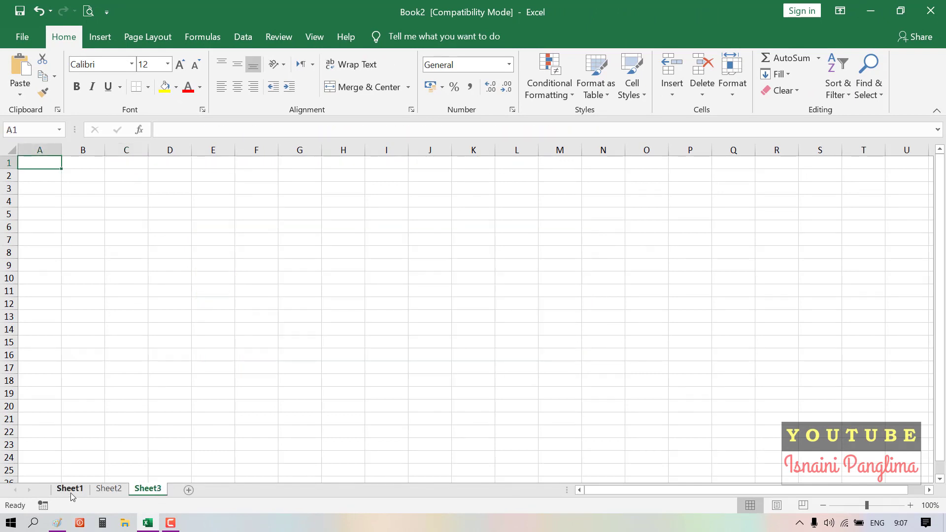
{"action": "left_click", "coordinate": [70, 489]}
{"action": "left_click", "coordinate": [108, 489]}
{"action": "left_click", "coordinate": [148, 489]}
{"action": "left_click", "coordinate": [183, 239]}
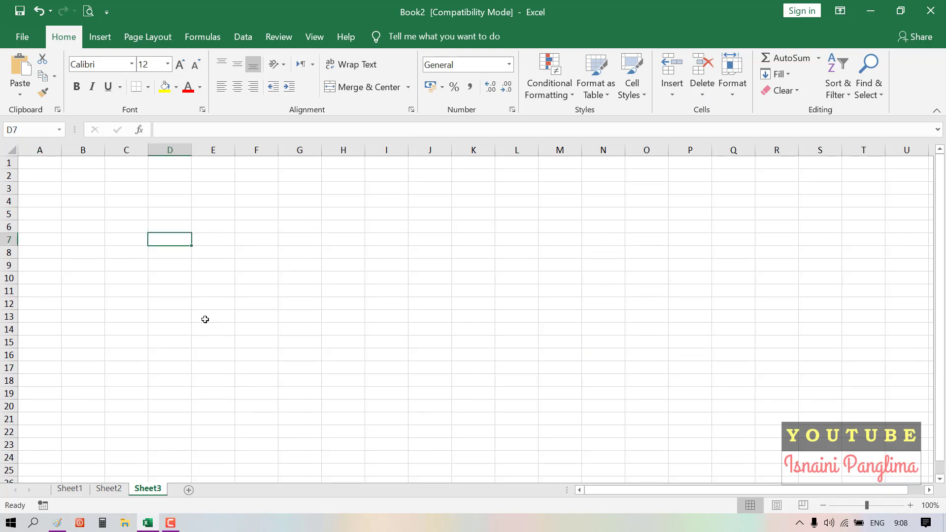
Draw a text box spanning roughly E7 to L16 on Sheet3
{"action": "left_click", "coordinate": [100, 37]}
{"action": "left_click", "coordinate": [222, 59]}
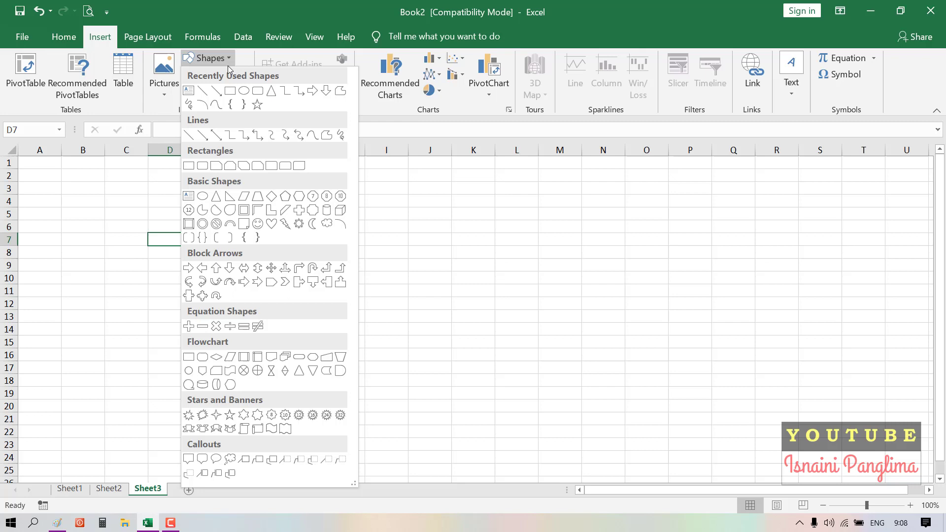
{"action": "left_click", "coordinate": [188, 90]}
{"action": "mouse_move", "coordinate": [200, 231]}
{"action": "left_mouse_down"}
{"action": "mouse_move", "coordinate": [527, 336]}
{"action": "mouse_move", "coordinate": [539, 364]}
{"action": "left_mouse_up"}
Give the Sheet3 text box a light gold fill and a preset shape effect
{"action": "left_click", "coordinate": [390, 36]}
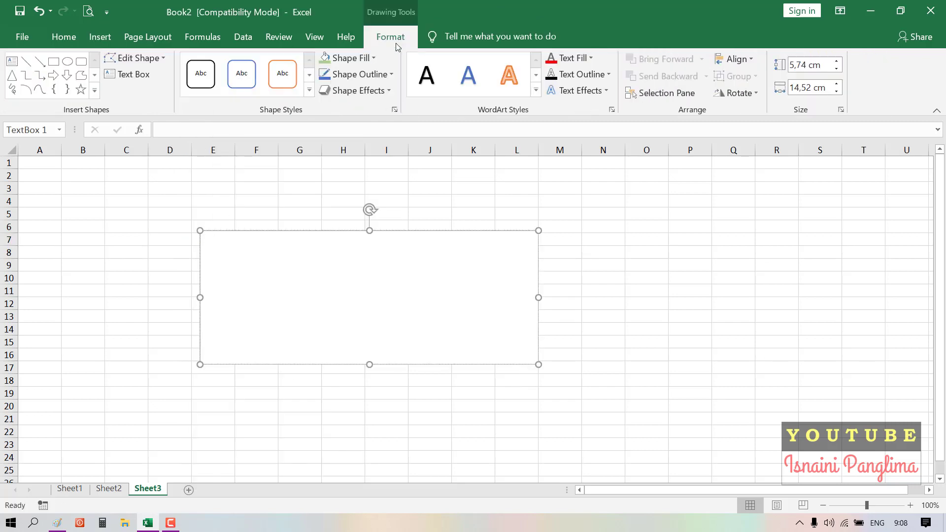
{"action": "left_click", "coordinate": [348, 58]}
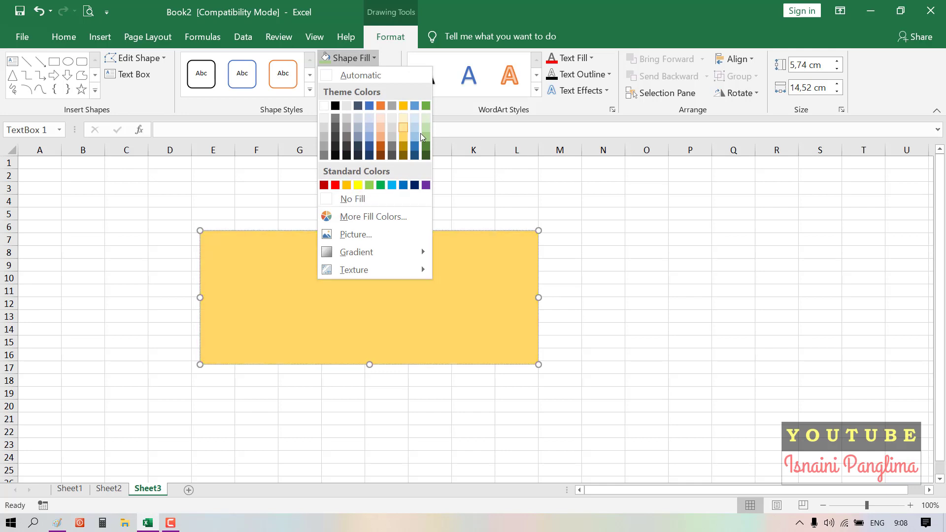
{"action": "left_click", "coordinate": [402, 128]}
{"action": "left_click", "coordinate": [348, 90]}
{"action": "mouse_move", "coordinate": [364, 117]}
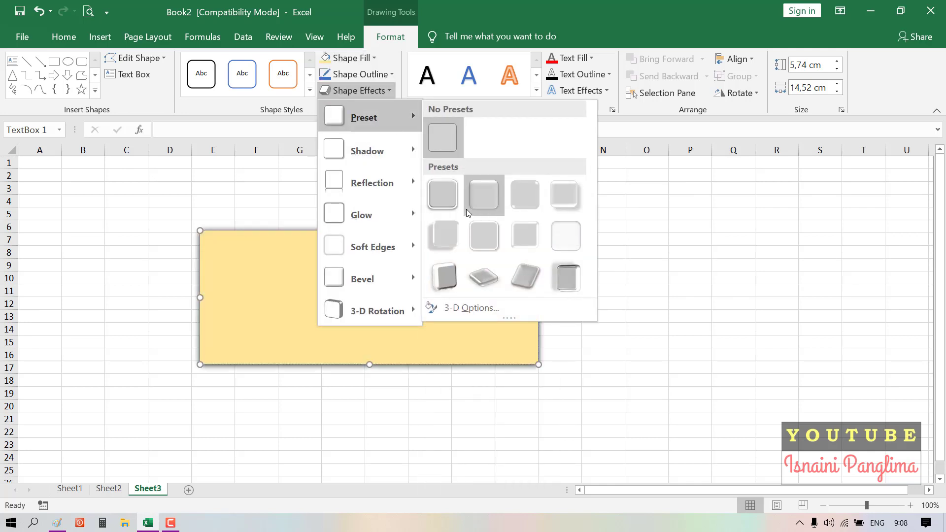
{"action": "left_click", "coordinate": [522, 204]}
{"action": "left_click", "coordinate": [261, 409]}
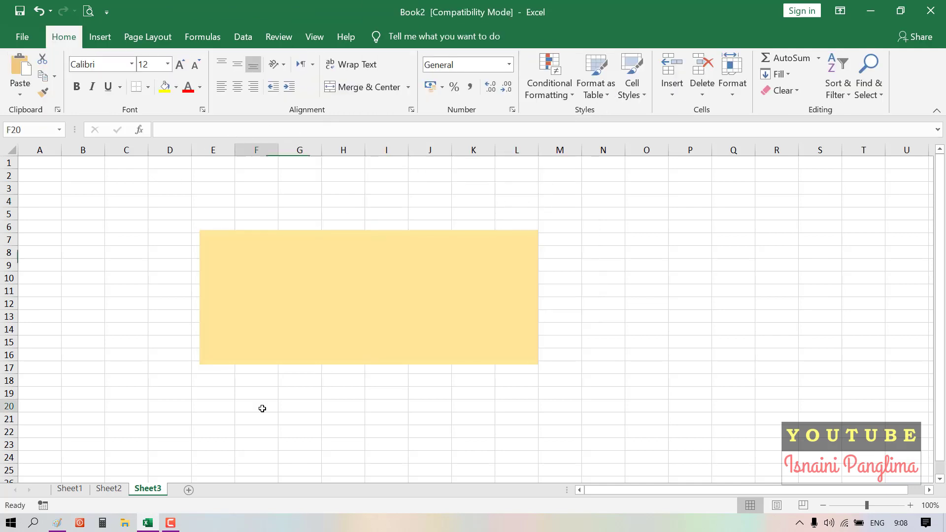
{"action": "left_click", "coordinate": [255, 261]}
{"action": "left_click", "coordinate": [143, 255]}
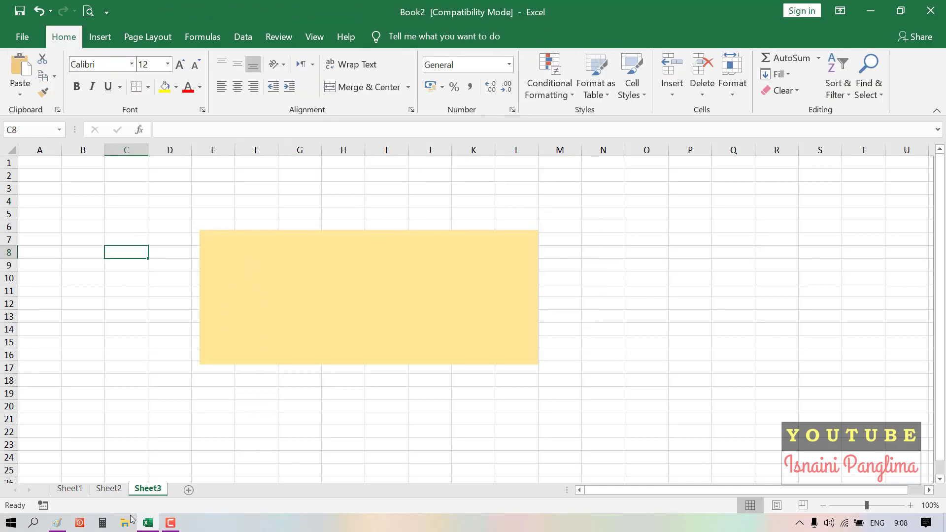
{"action": "left_click", "coordinate": [109, 493]}
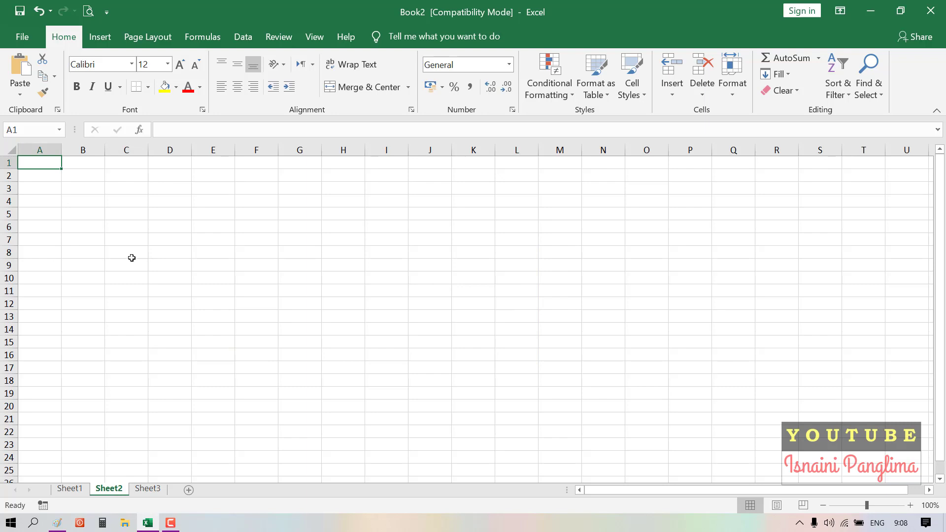
{"action": "left_click_drag", "start_coordinate": [121, 227], "coordinate": [131, 275]}
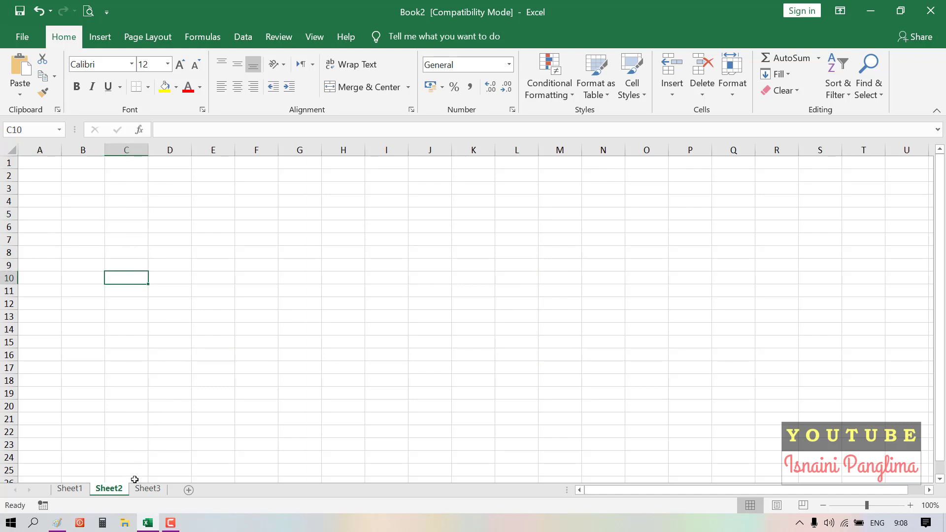
{"action": "left_click", "coordinate": [147, 489]}
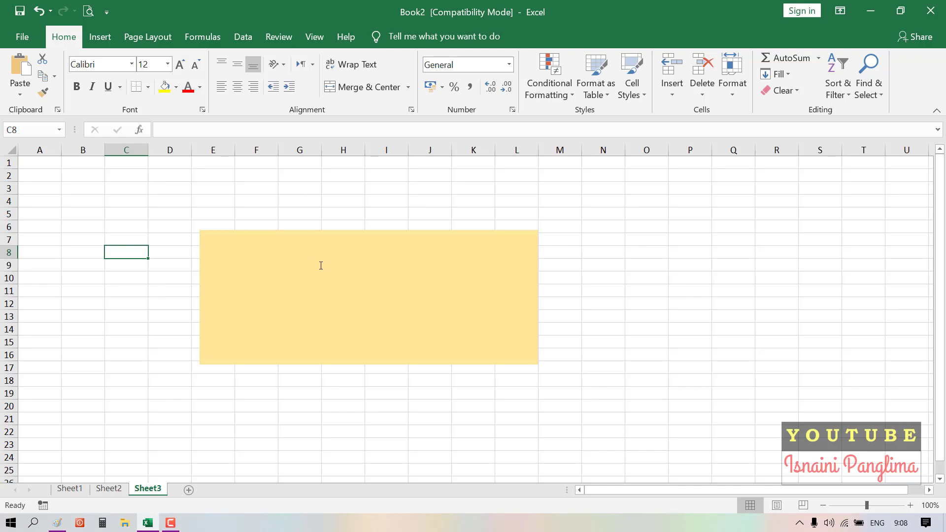
{"action": "left_click", "coordinate": [109, 492]}
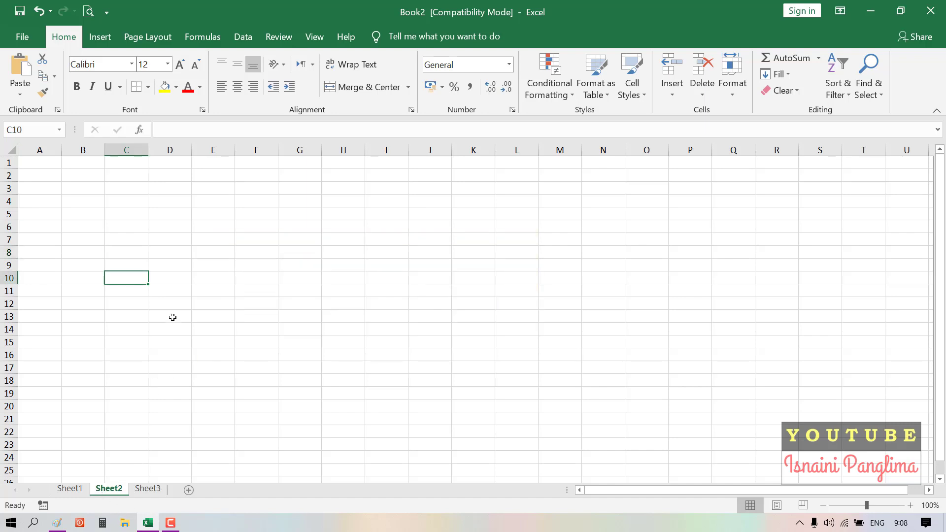
{"action": "left_click", "coordinate": [224, 239]}
{"action": "key", "text": "ctrl+Page_Down"}
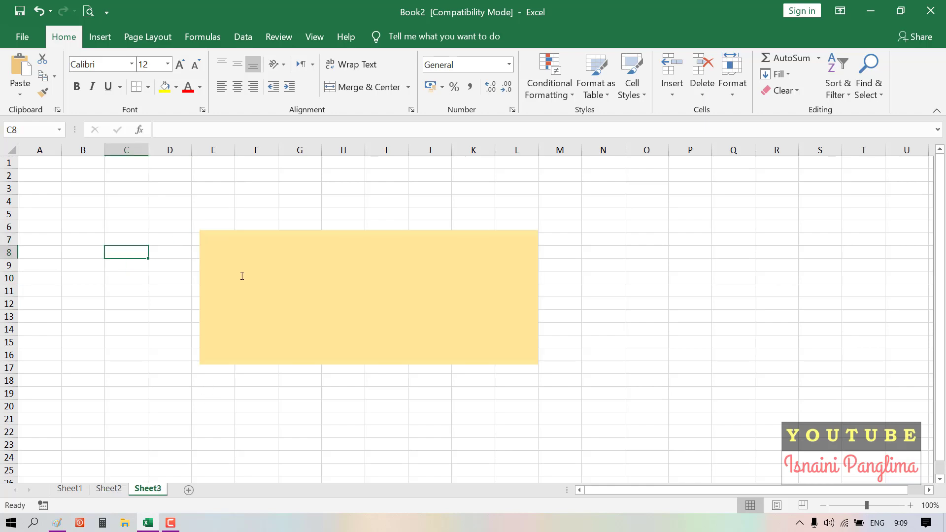
{"action": "left_click", "coordinate": [235, 238]}
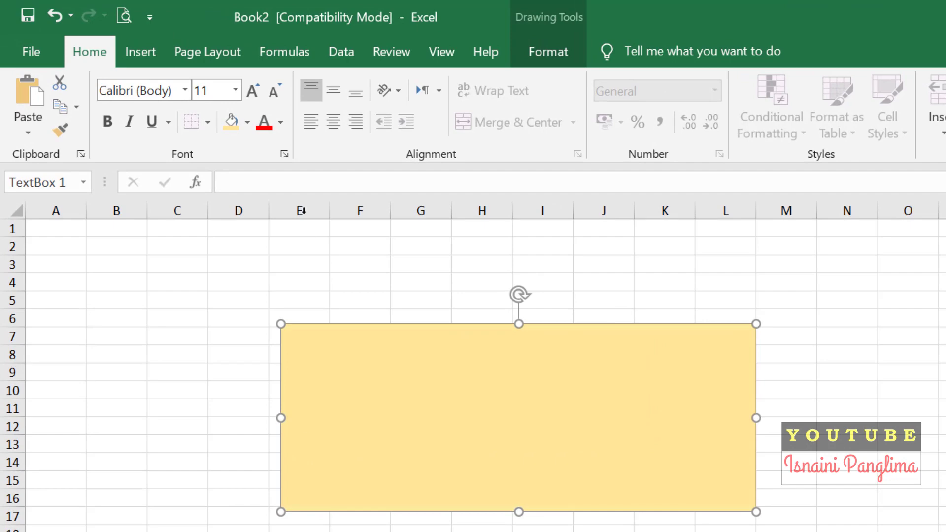
Link the Sheet3 text box to Sheet2's F1 with =Sheet2!F1, then show Sheet2
{"action": "left_click", "coordinate": [271, 182]}
{"action": "type", "text": "="}
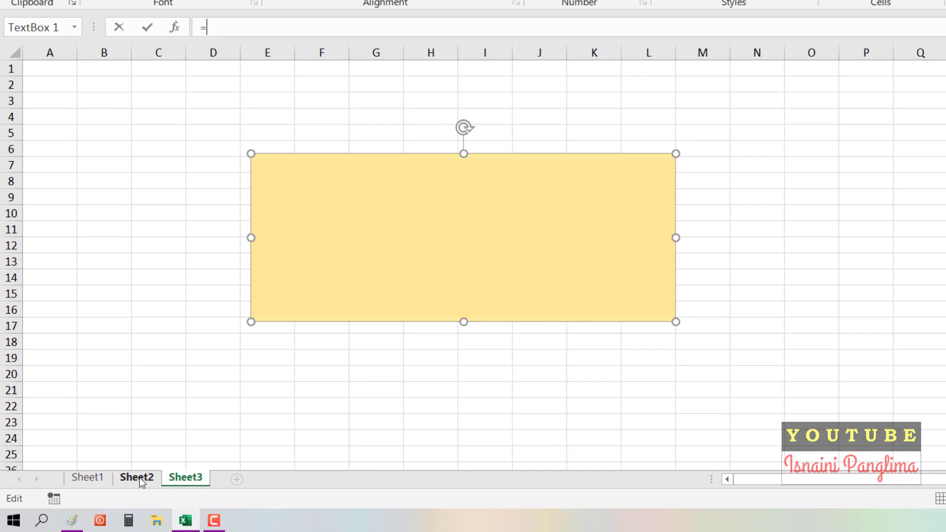
{"action": "left_click", "coordinate": [138, 478]}
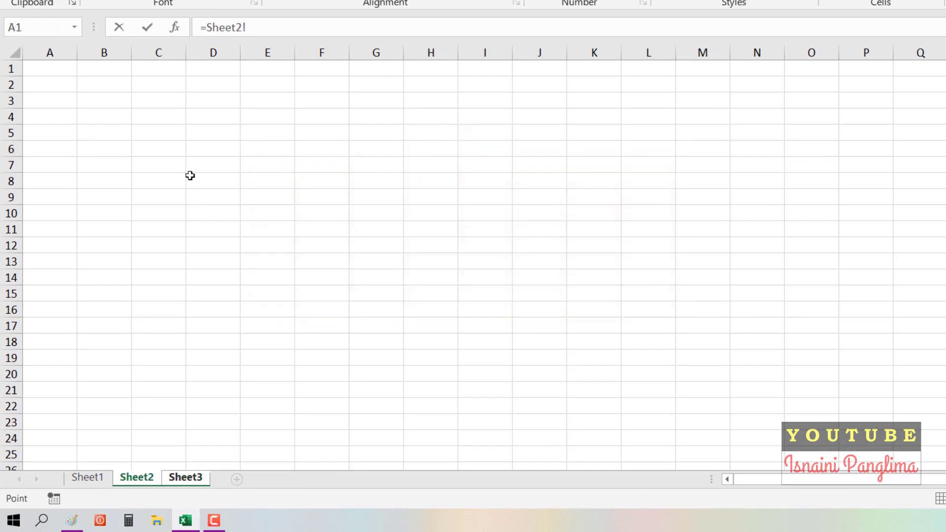
{"action": "left_click", "coordinate": [320, 72]}
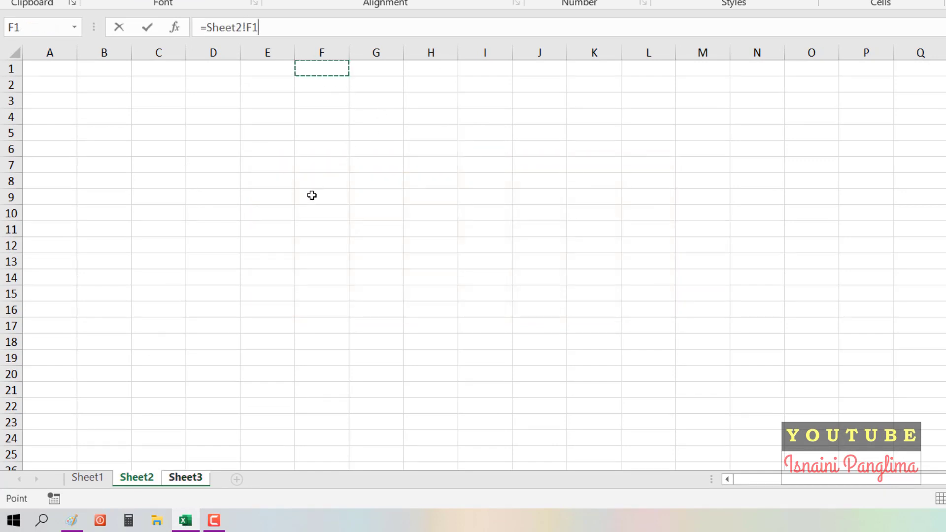
{"action": "key", "text": "Return"}
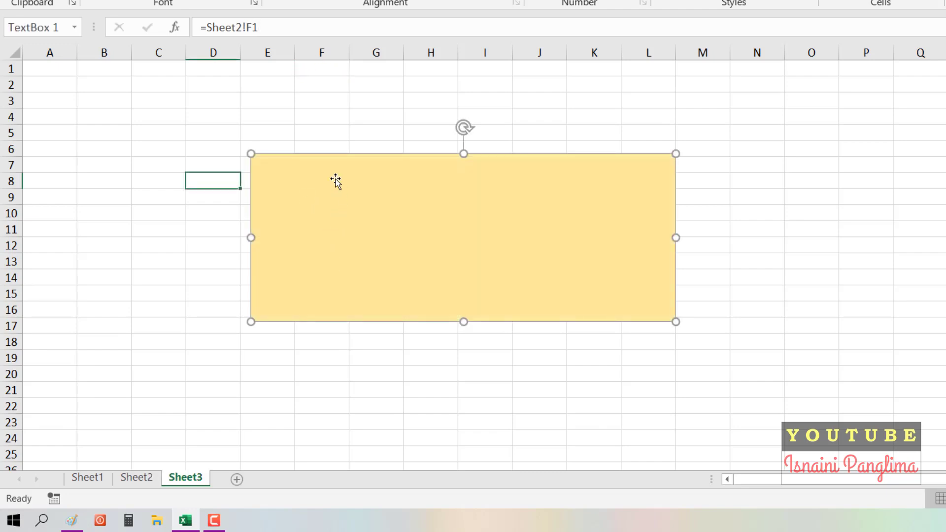
{"action": "left_click", "coordinate": [142, 480]}
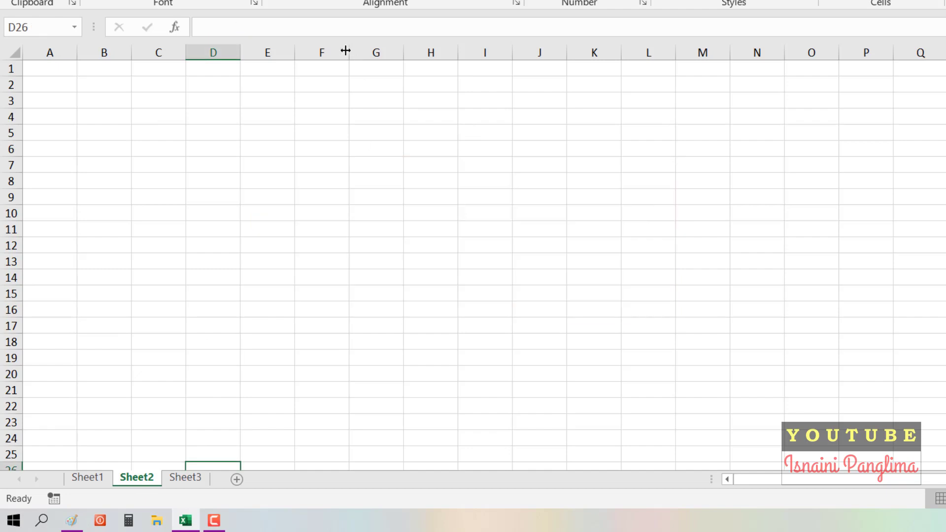
Enter 'BELAJAR MICROSOFT EXCEL DENGAN MUDAH DAN SIMPLE' in Sheet2!F1 and check Sheet3's box
{"action": "left_click", "coordinate": [319, 72]}
{"action": "type", "text": "BELAJAR MICROSOFT"}
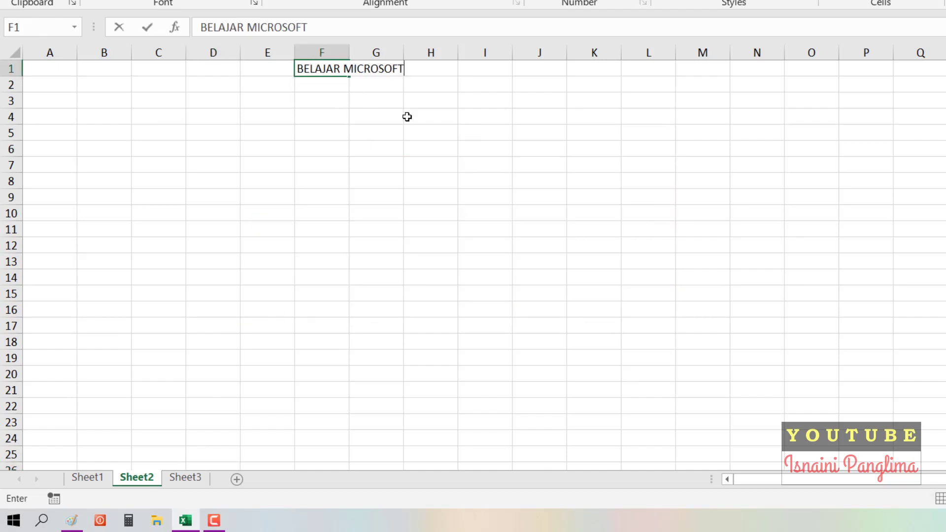
{"action": "type", "text": " EXCEL DENGAN MU"}
{"action": "key", "text": "BackSpace"}
{"action": "key", "text": "BackSpace"}
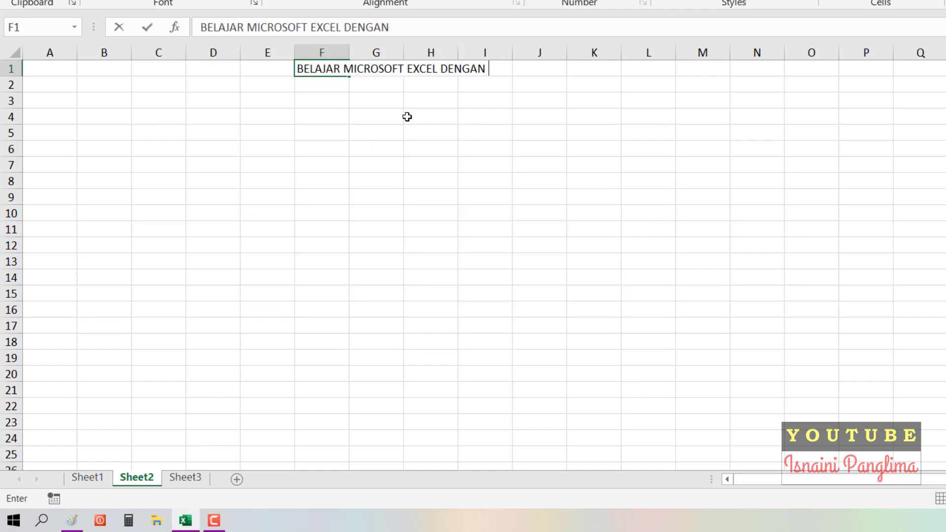
{"action": "type", "text": "MUDAH DAN SIP"}
{"action": "key", "text": "BackSpace"}
{"action": "type", "text": "MPLE"}
{"action": "key", "text": "Return"}
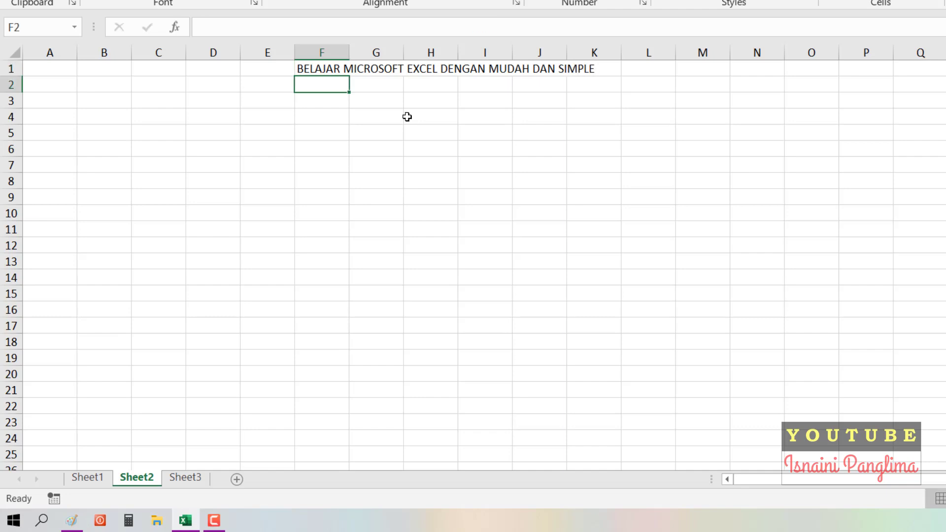
{"action": "left_click", "coordinate": [200, 478]}
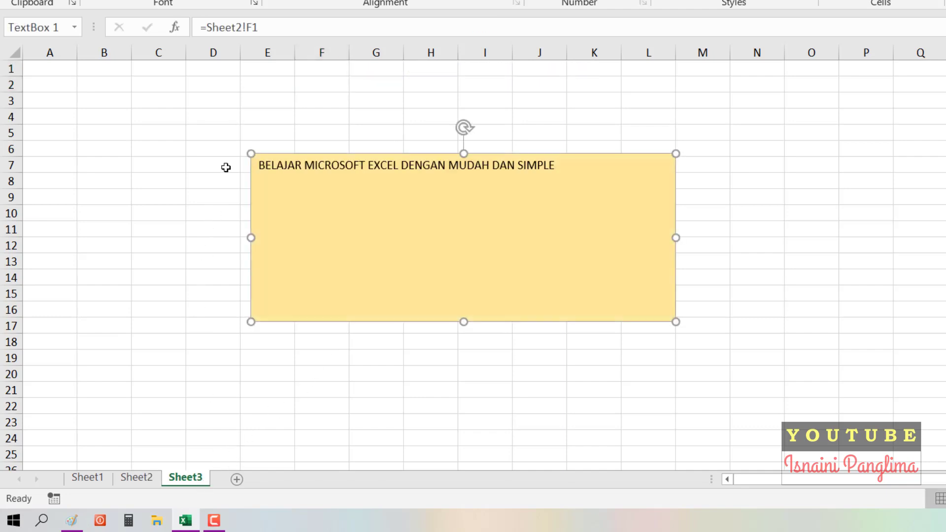
{"action": "left_click", "coordinate": [232, 137]}
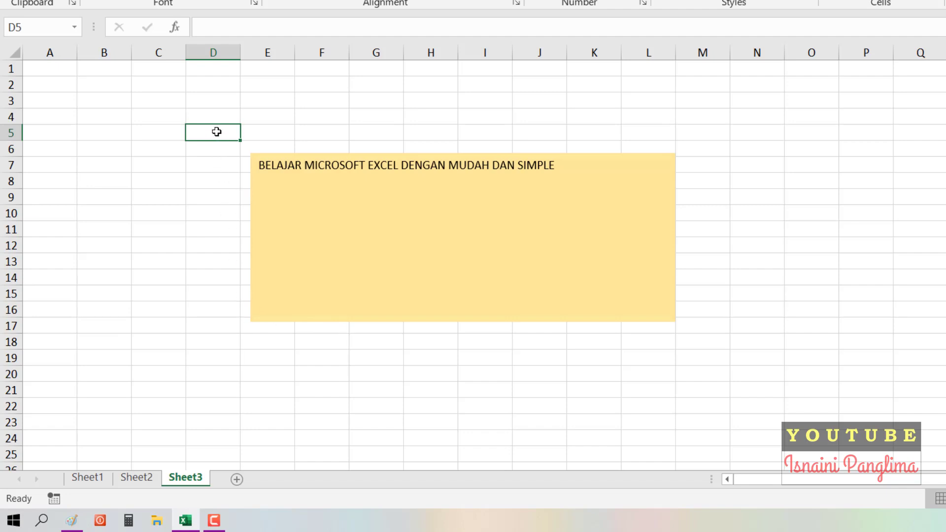
{"action": "left_click_drag", "start_coordinate": [216, 132], "coordinate": [751, 295]}
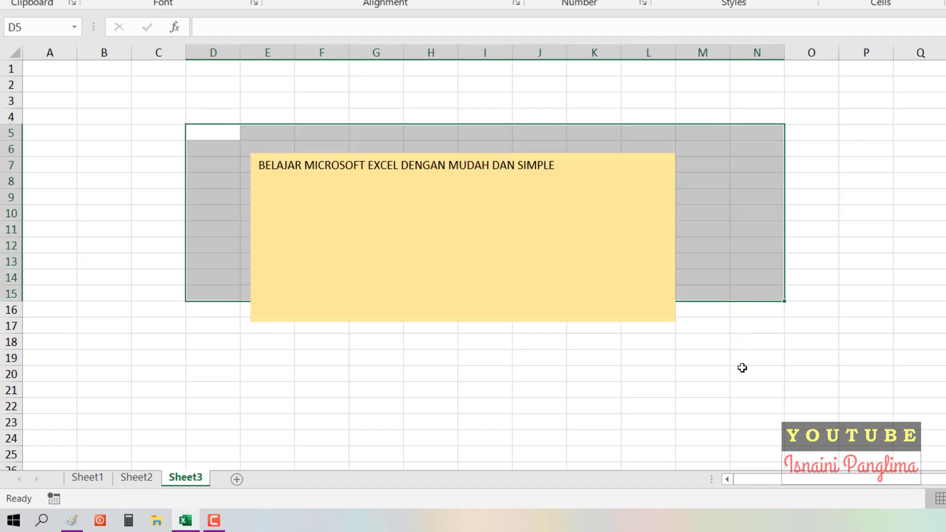
{"action": "left_click_drag", "start_coordinate": [771, 341], "coordinate": [218, 292]}
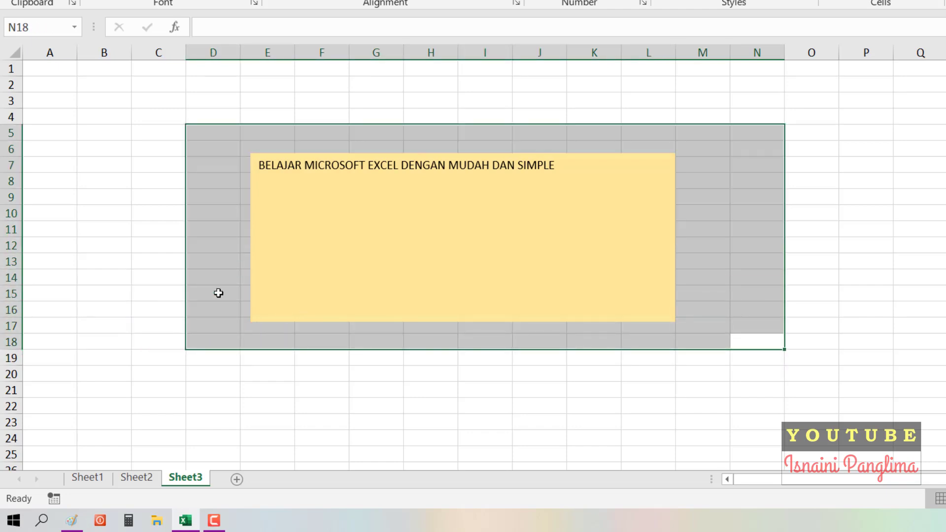
{"action": "left_click", "coordinate": [264, 381]}
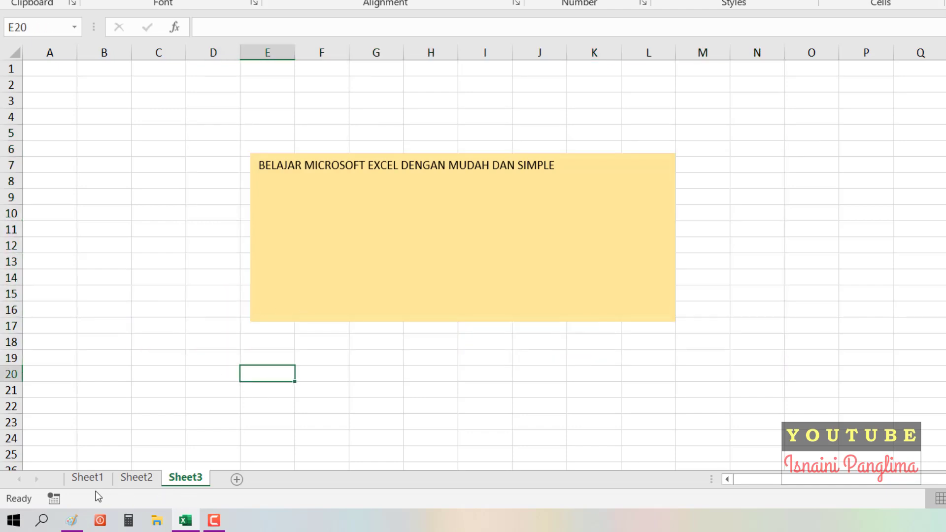
{"action": "left_click", "coordinate": [81, 478]}
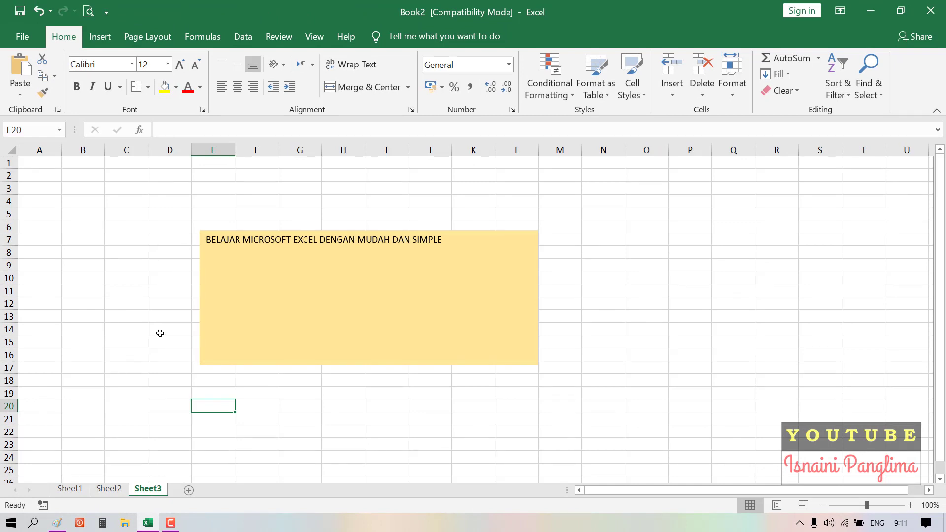
Return to Sheet1 and select the green text box to reveal its =$C$1 link
{"action": "left_click", "coordinate": [108, 488]}
{"action": "left_click", "coordinate": [76, 489]}
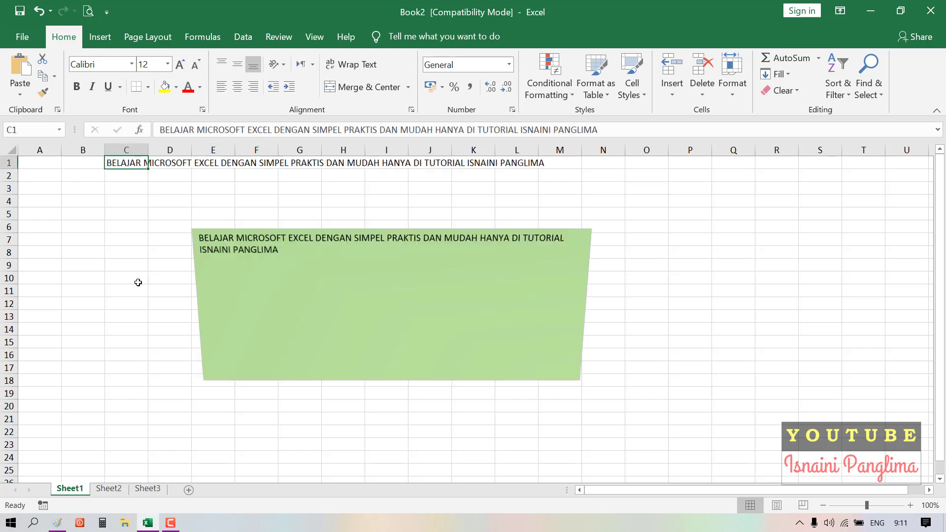
{"action": "left_click", "coordinate": [125, 225]}
{"action": "left_click", "coordinate": [220, 354]}
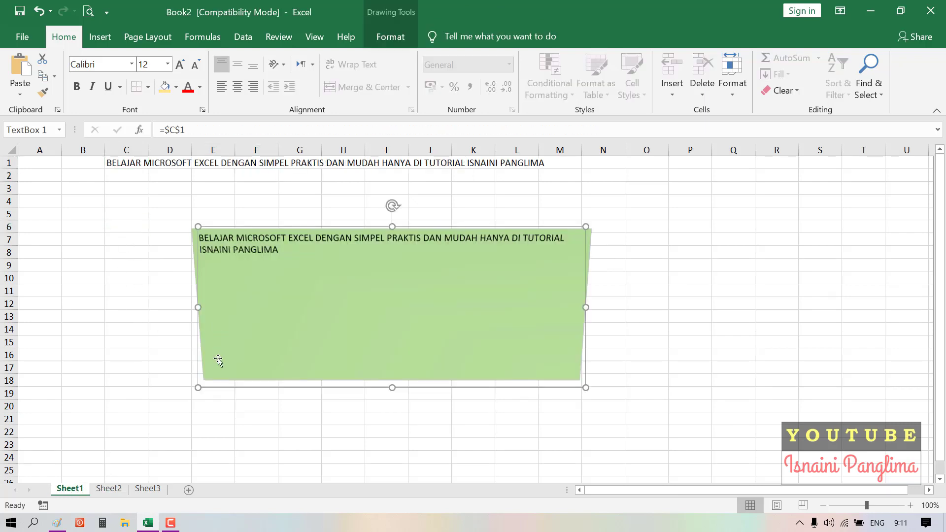